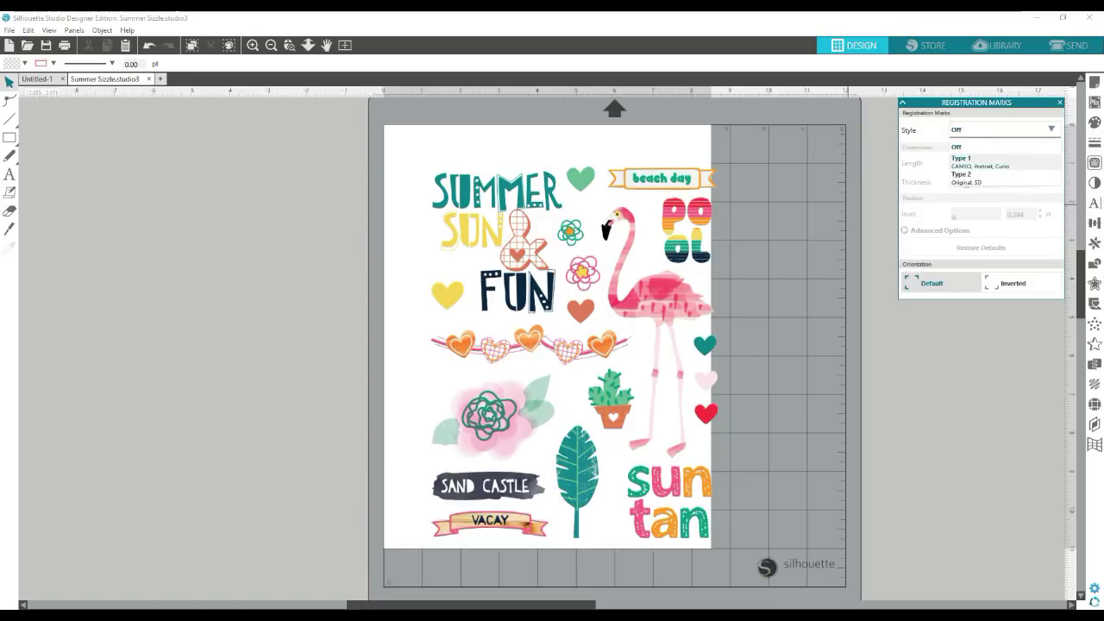
# Step: Add Type 1 registration marks with a 0.394 in inset and move the sticker artwork inside the marked area
pyautogui.click(992, 162)
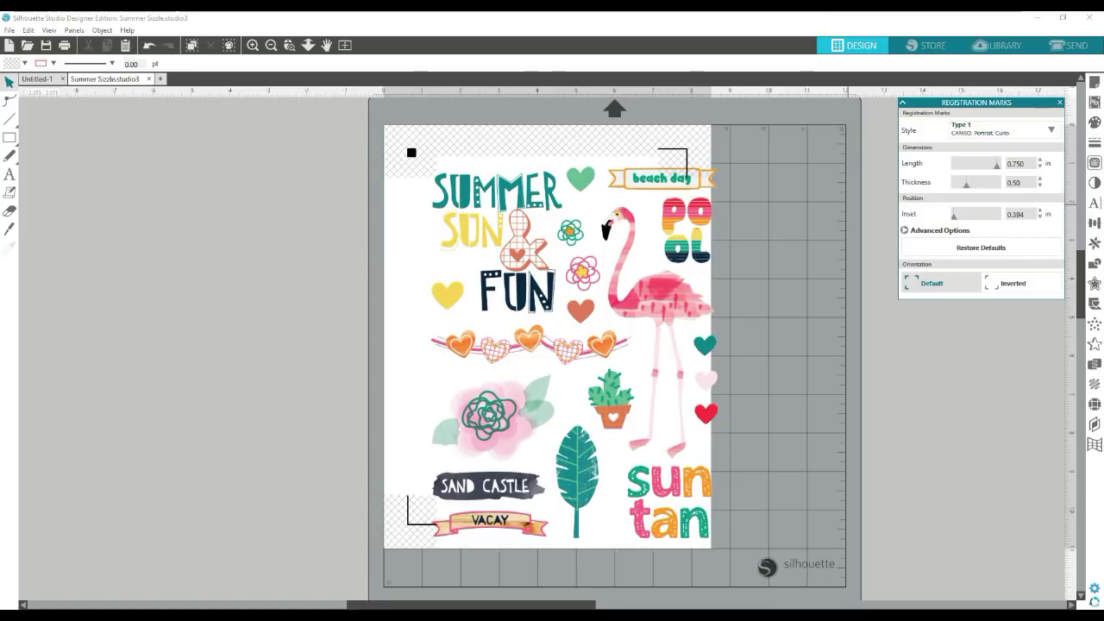
pyautogui.moveTo(954, 216); pyautogui.dragTo(957, 215)
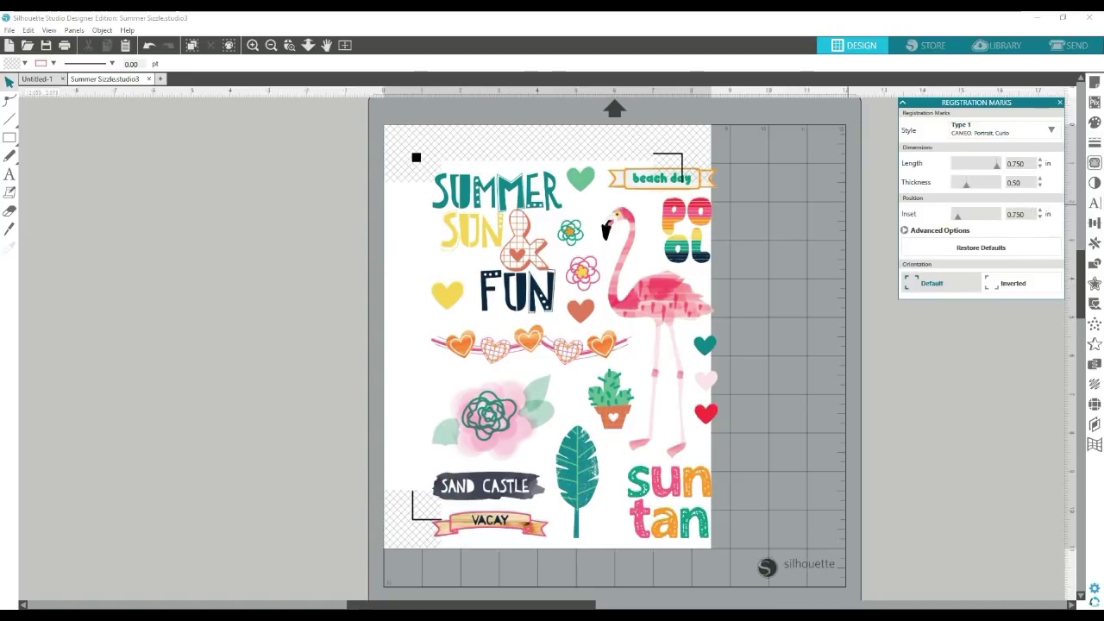
pyautogui.click(1040, 217)
pyautogui.click(1040, 217)
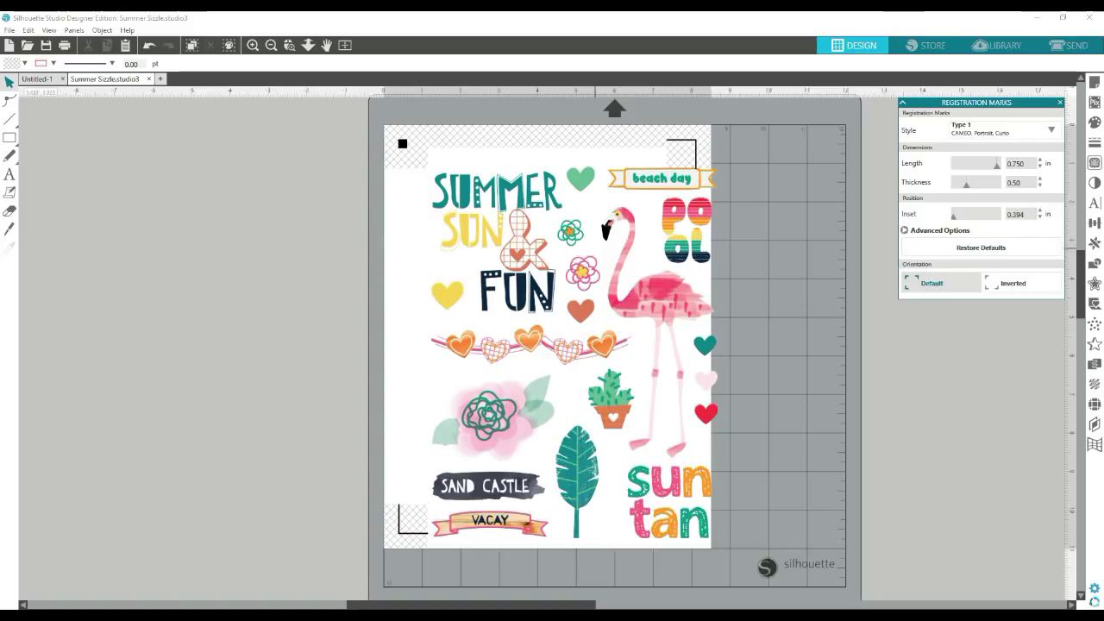
pyautogui.moveTo(611, 223); pyautogui.dragTo(586, 205)
pyautogui.click(579, 210)
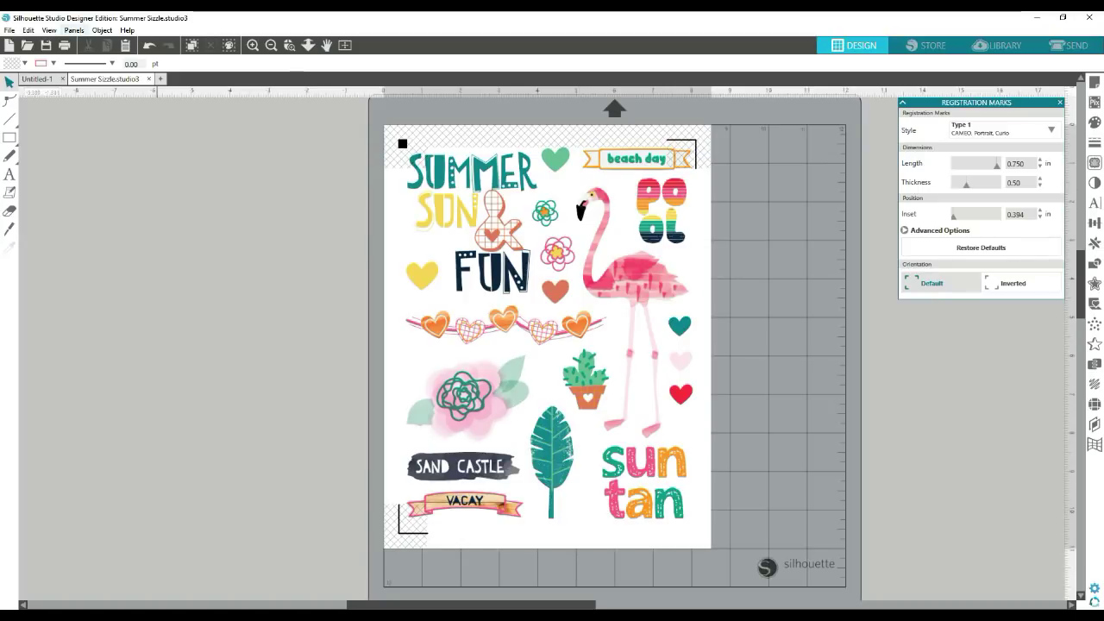
# Step: Trace the outer edge of the whole sticker artwork with the threshold set to 100%
pyautogui.click(74, 30)
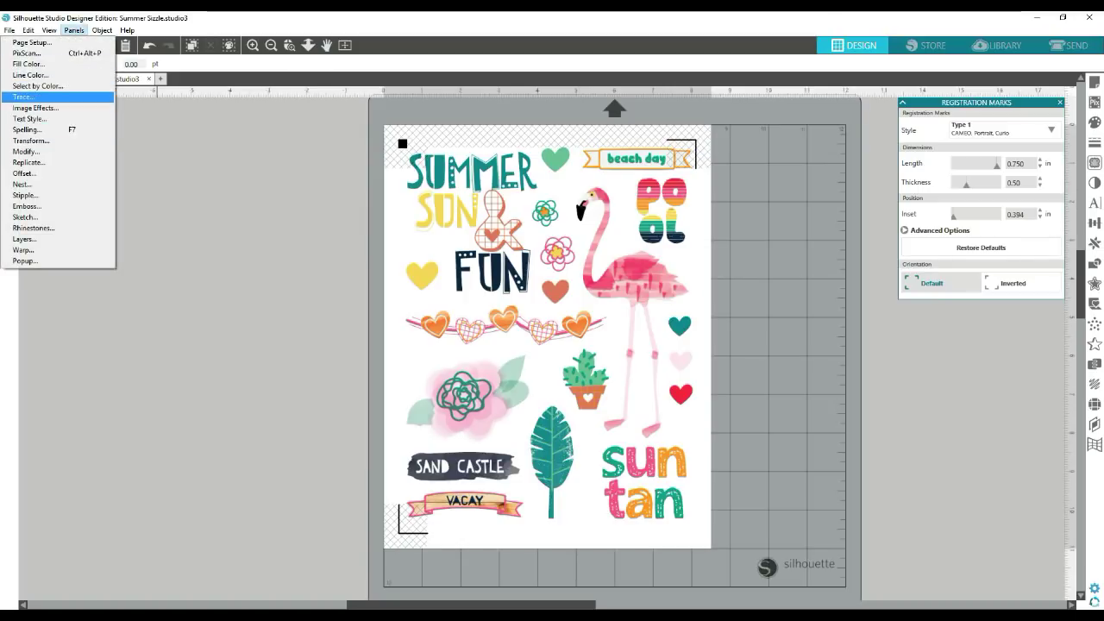
pyautogui.click(24, 97)
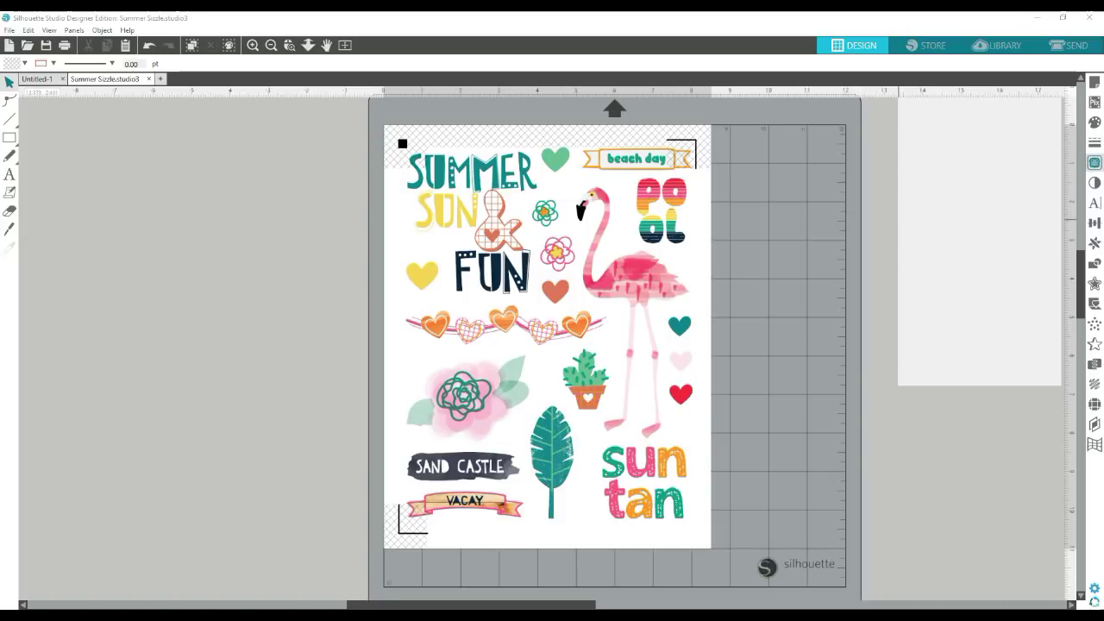
pyautogui.click(949, 150)
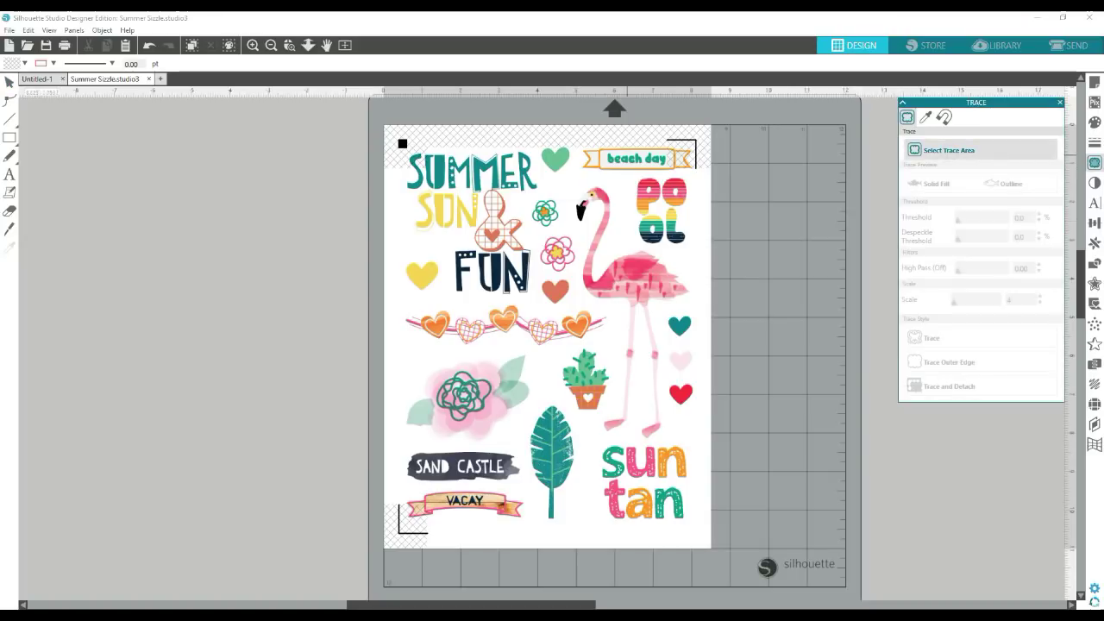
pyautogui.moveTo(392, 132)
pyautogui.mouseDown()
pyautogui.moveTo(688, 496)
pyautogui.moveTo(703, 533)
pyautogui.mouseUp()
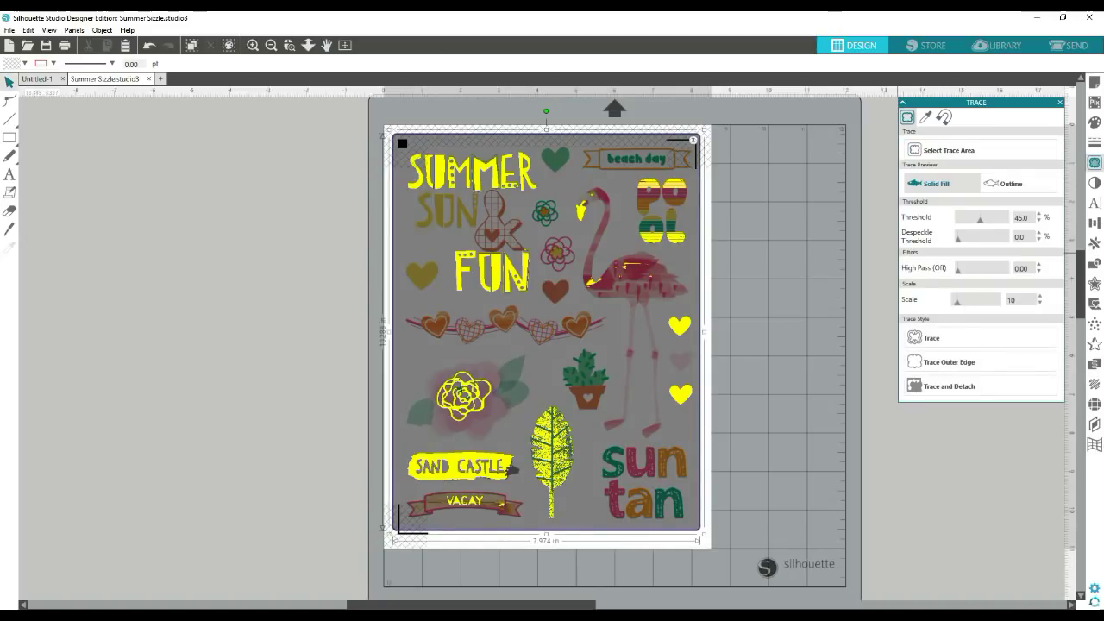
pyautogui.moveTo(1004, 219); pyautogui.dragTo(1007, 219)
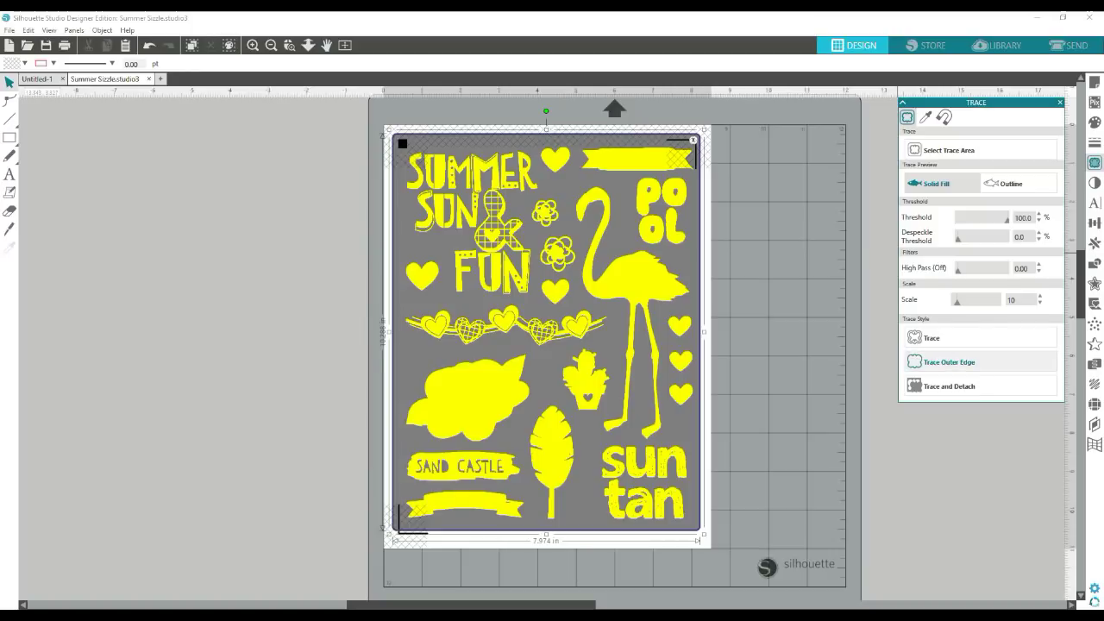
pyautogui.click(948, 362)
# Step: Move the artwork off the page beside the mat and select the traced outlines left on the page
pyautogui.moveTo(640, 284); pyautogui.dragTo(278, 284)
pyautogui.click(412, 288)
pyautogui.doubleClick(448, 293)
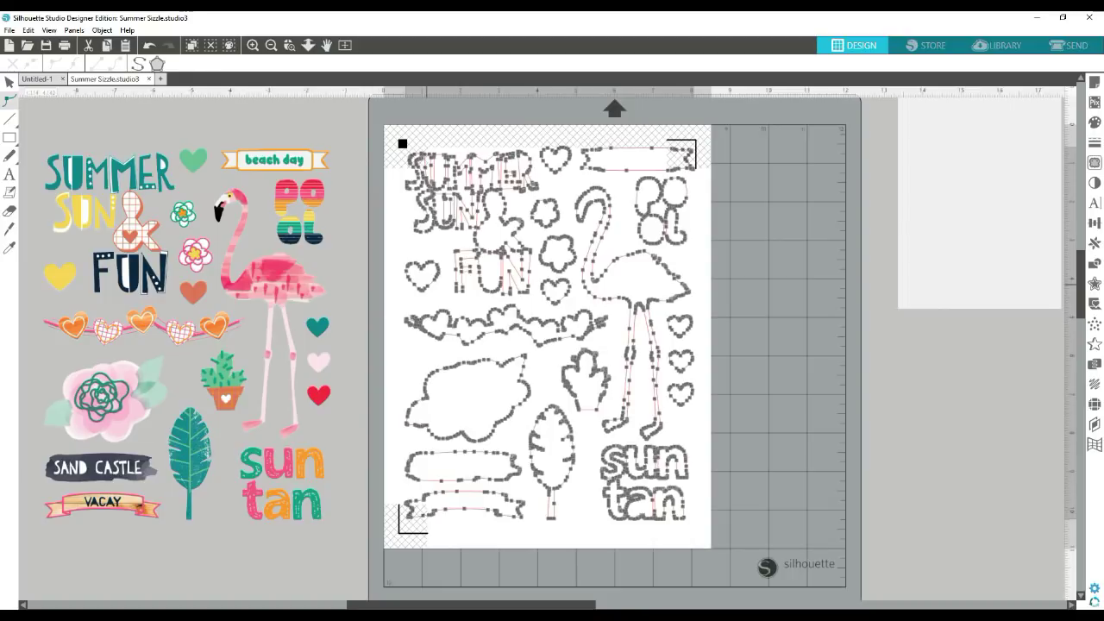
pyautogui.doubleClick(318, 572)
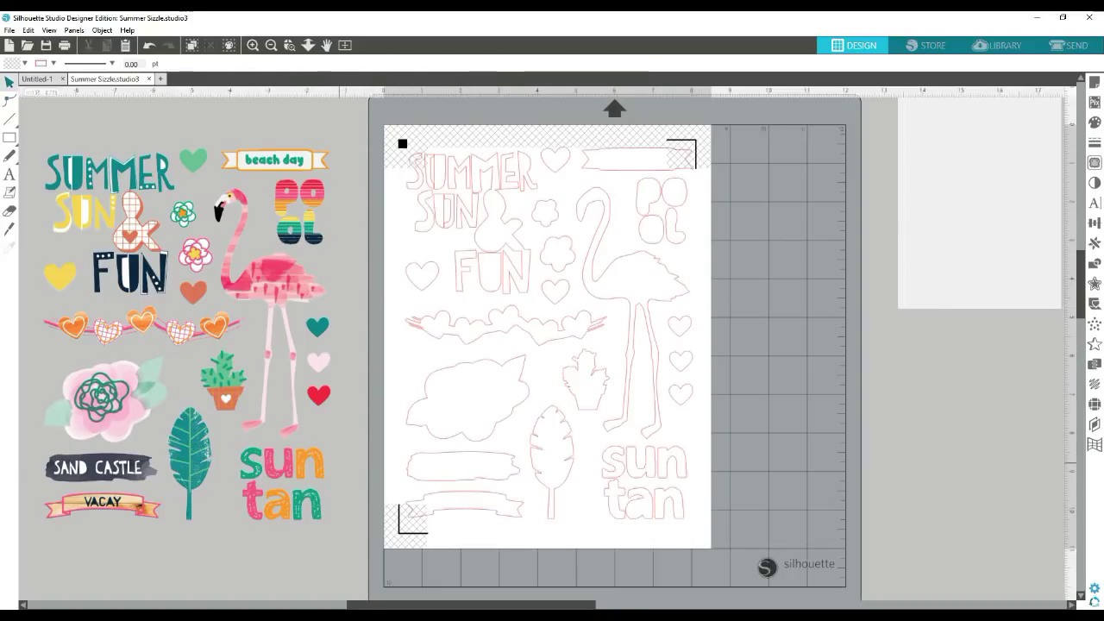
pyautogui.doubleClick(318, 571)
pyautogui.click(457, 367)
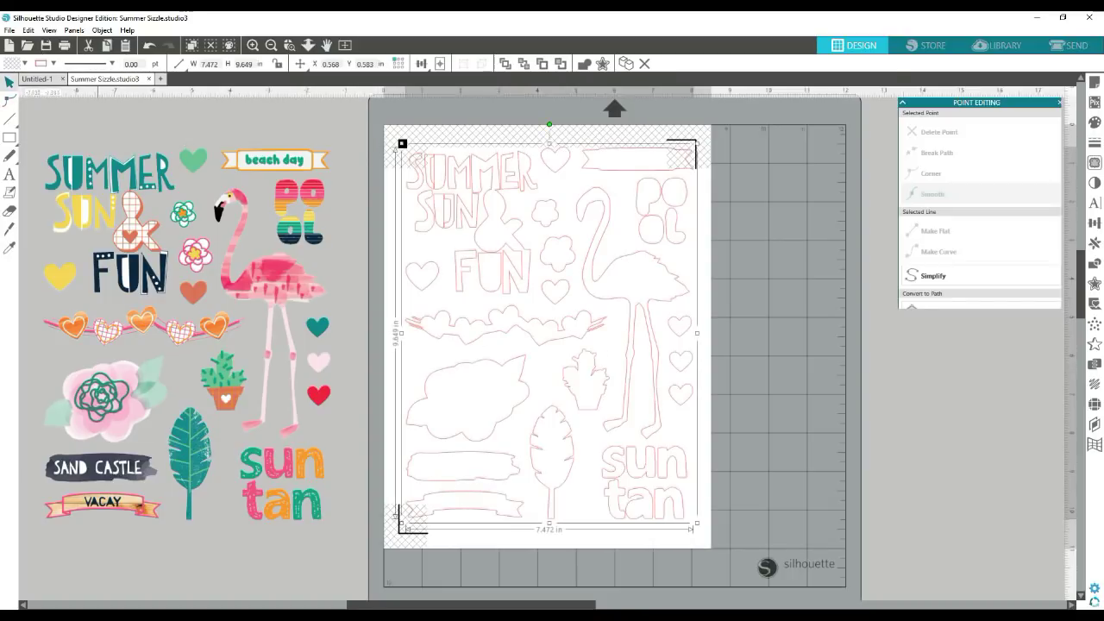
# Step: Offset the selected traced outlines by 0.07 in and clear the selection
pyautogui.click(74, 30)
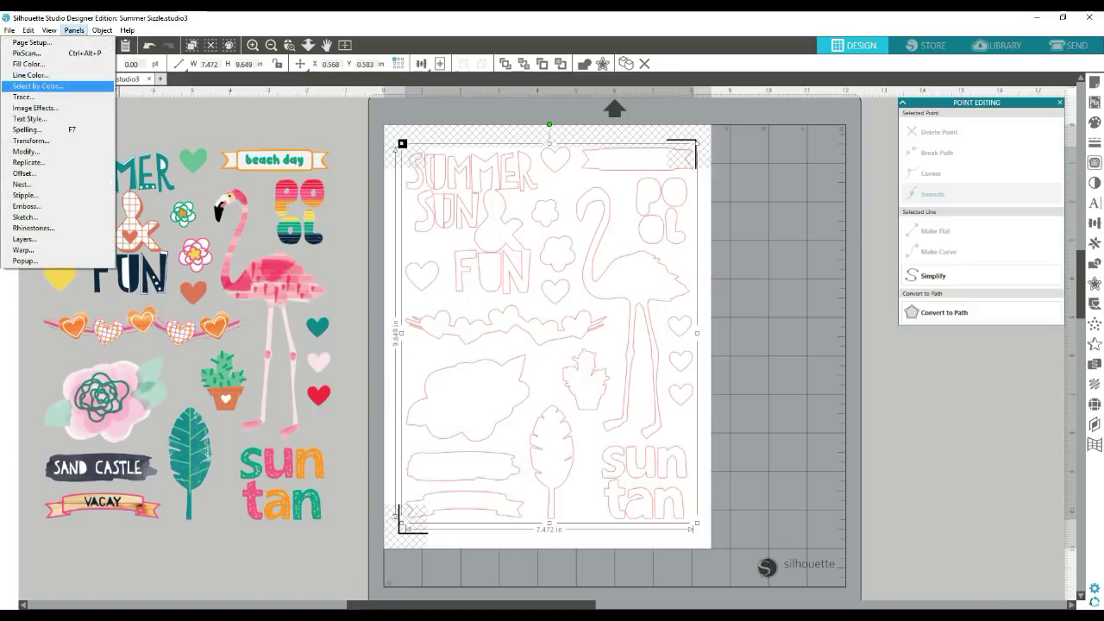
pyautogui.click(24, 173)
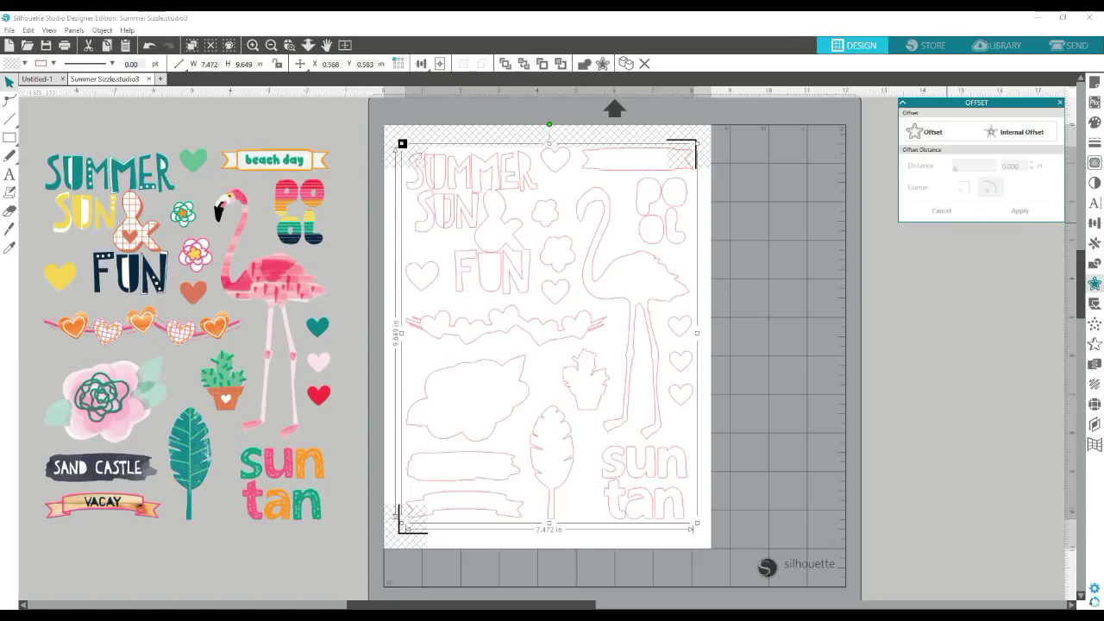
pyautogui.click(925, 132)
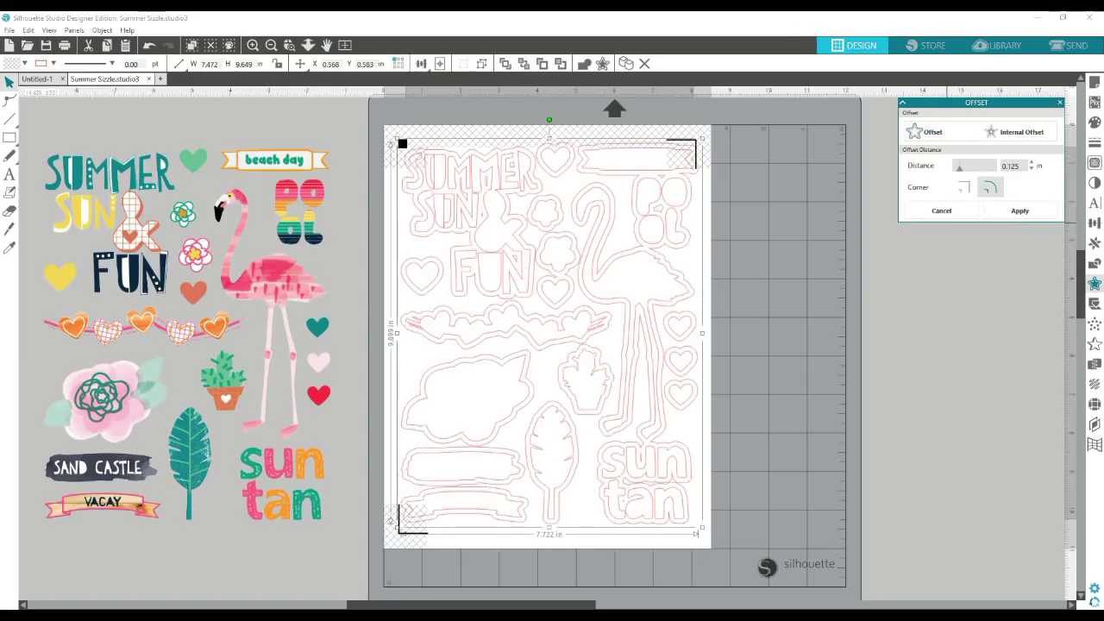
pyautogui.moveTo(1020, 166); pyautogui.dragTo(1011, 165)
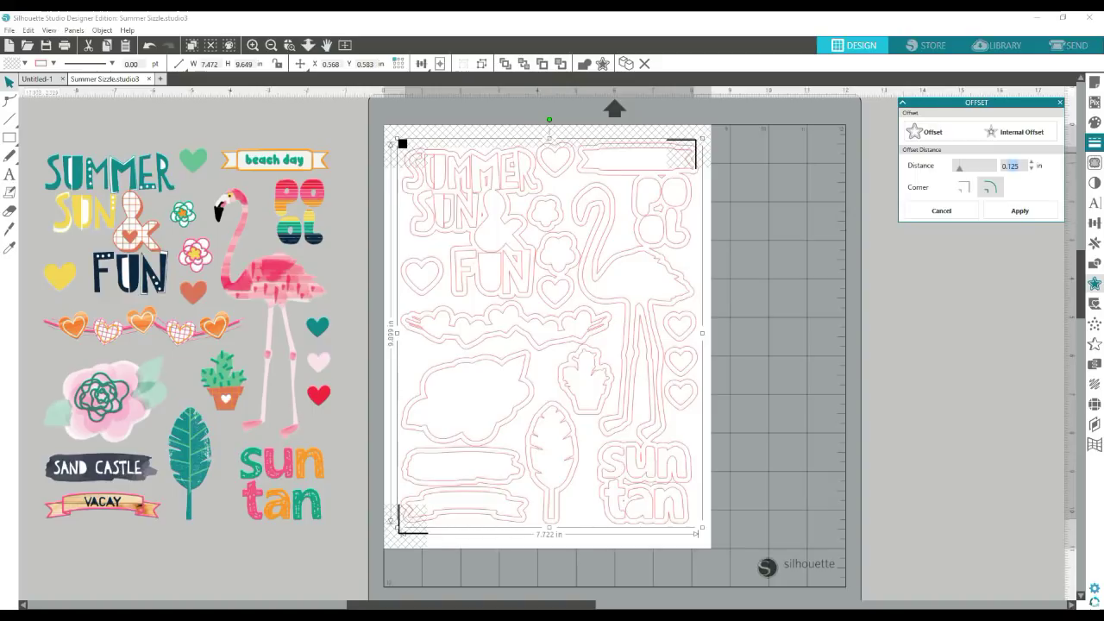
pyautogui.write('0.07')
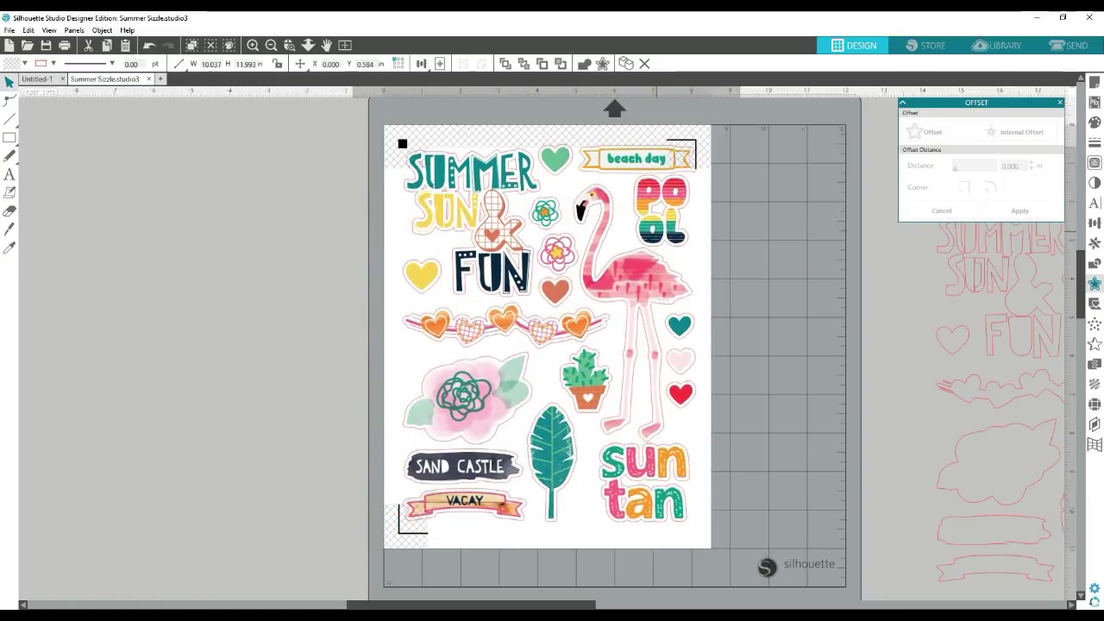
pyautogui.press('Escape')
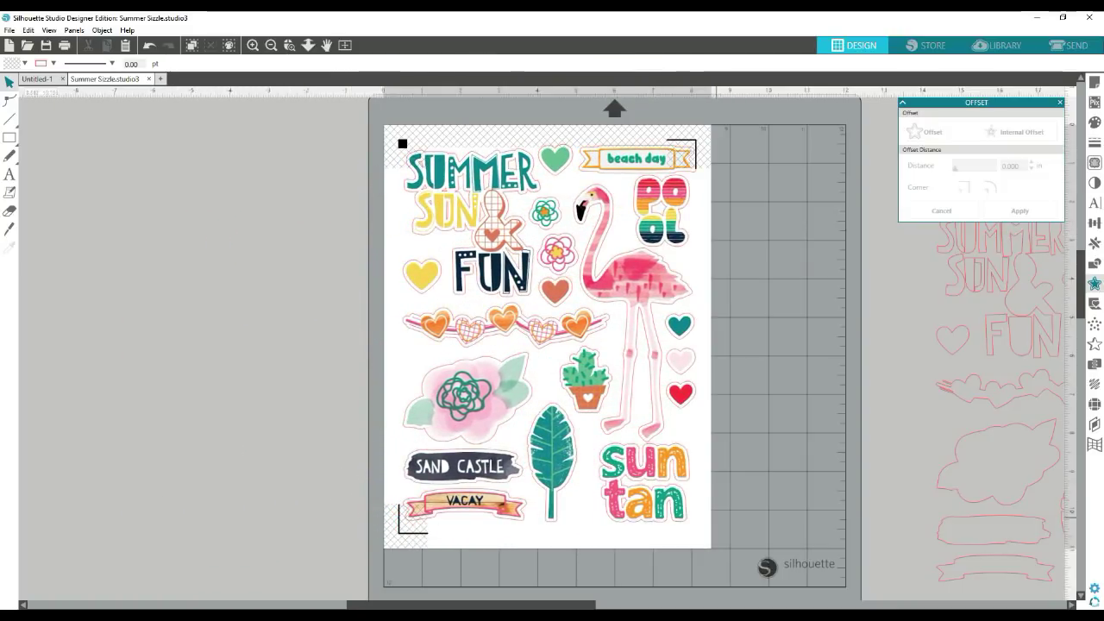
pyautogui.moveTo(466, 392); pyautogui.dragTo(266, 301)
pyautogui.click(138, 241)
pyautogui.click(26, 31)
pyautogui.click(52, 43)
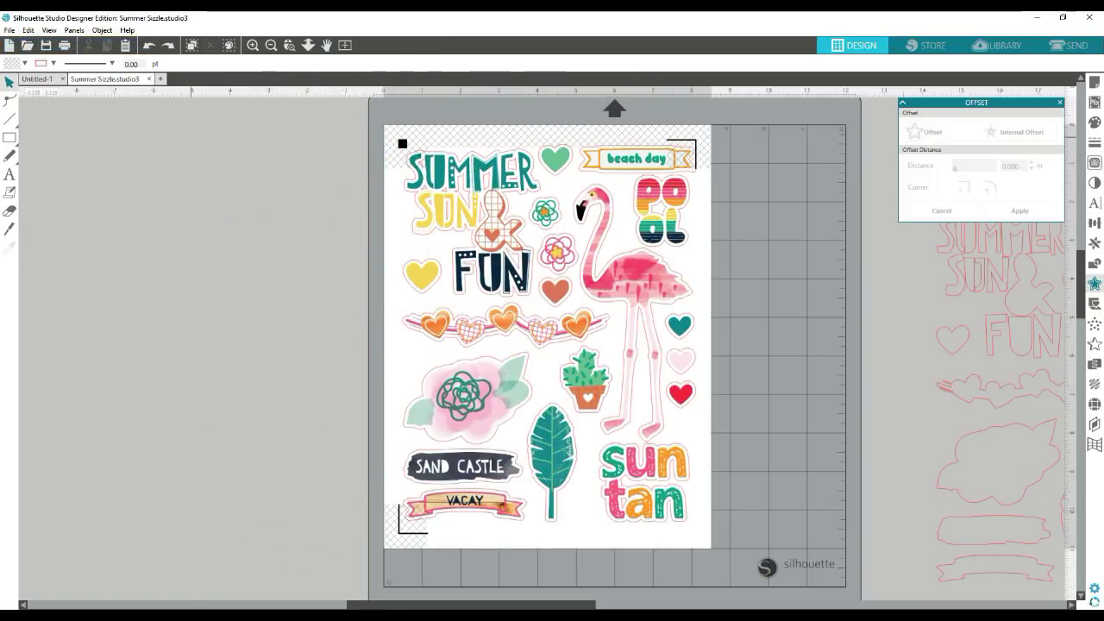
# Step: Nudge the artwork slightly to the left within its offset outlines and delete the original trace outlines beside the mat
pyautogui.hotkey('ctrl', 'a')
pyautogui.press('Left')
pyautogui.press('Left')
pyautogui.press('Left')
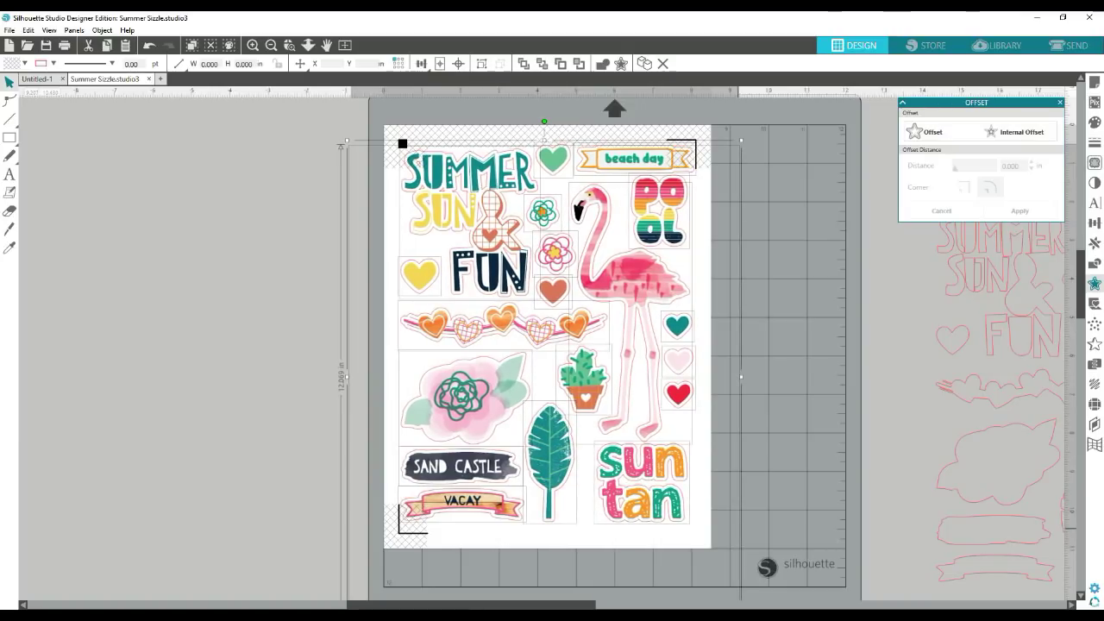
pyautogui.press('Escape')
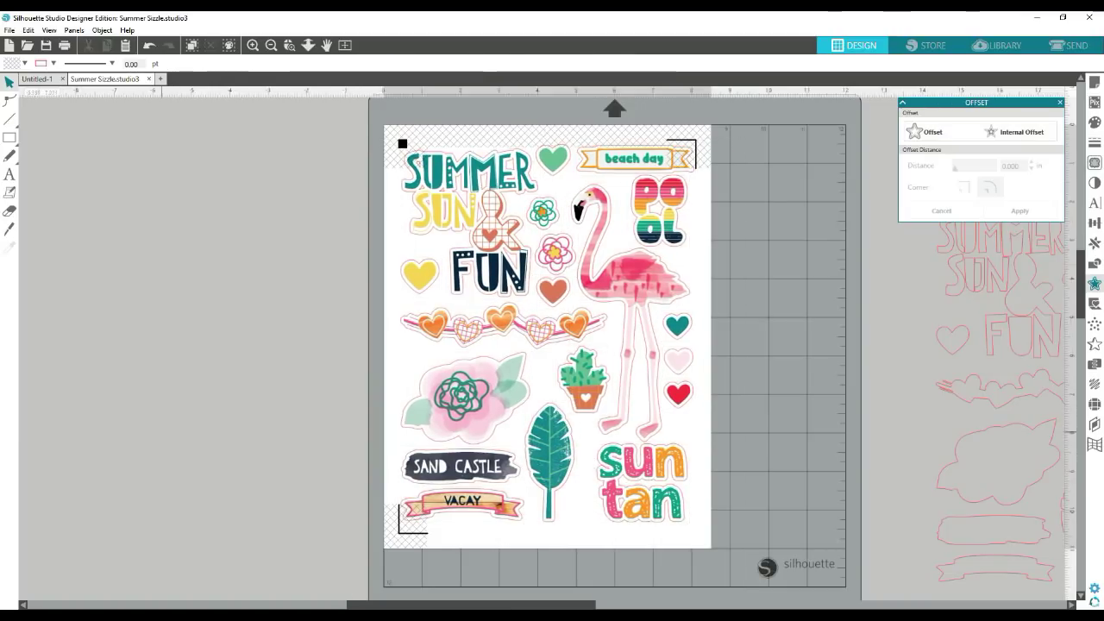
pyautogui.press('Delete')
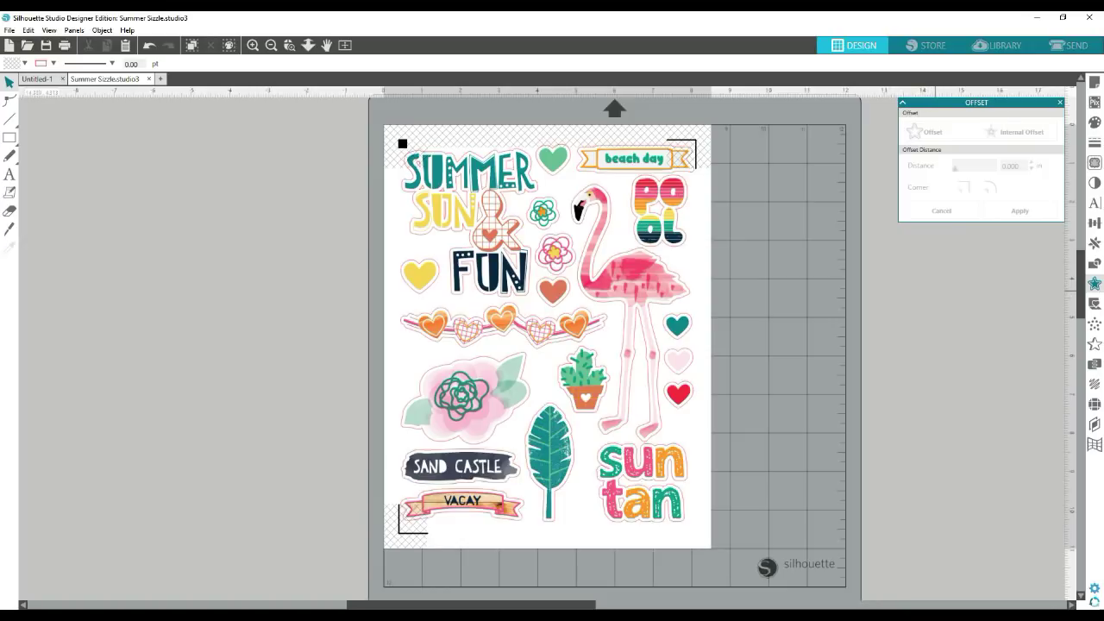
# Step: Open the print settings for the sticker sheet
pyautogui.click(9, 30)
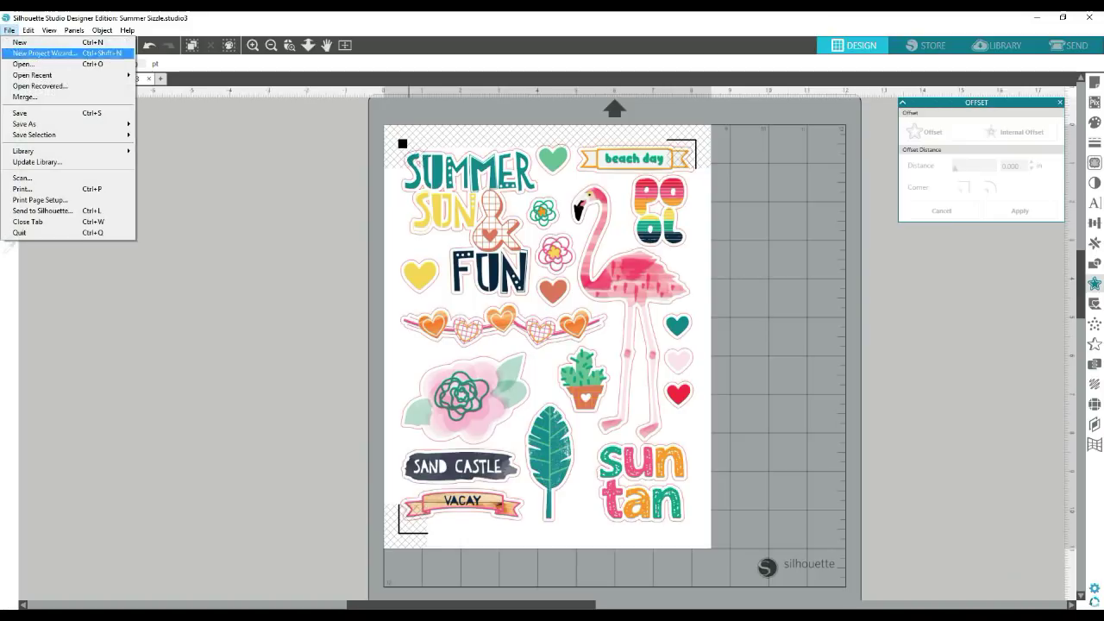
pyautogui.click(22, 188)
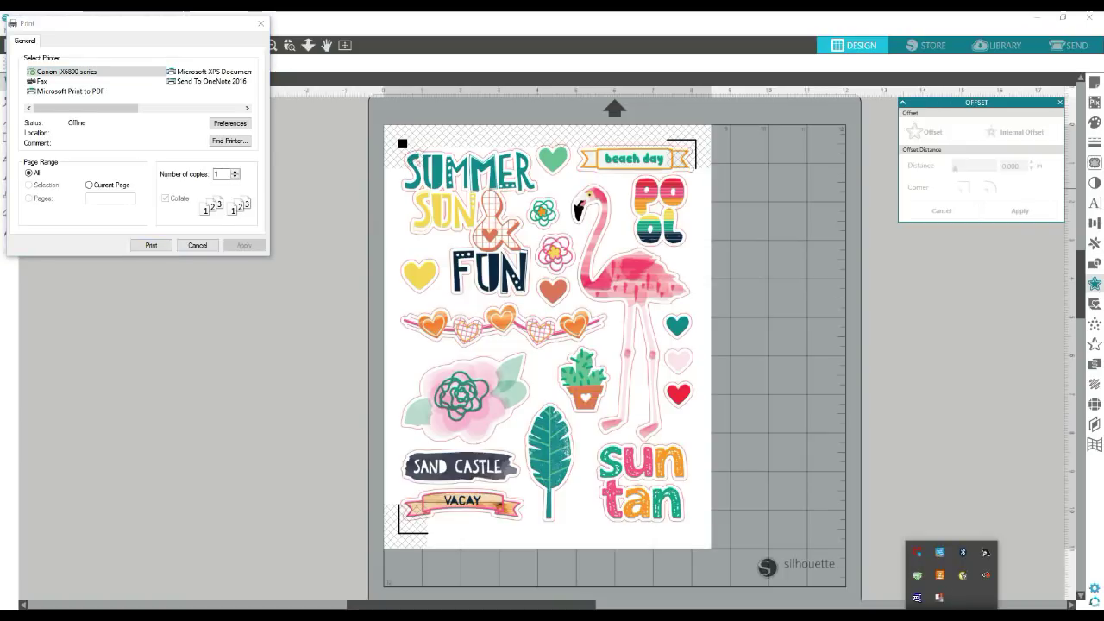
pyautogui.rightClick(939, 598)
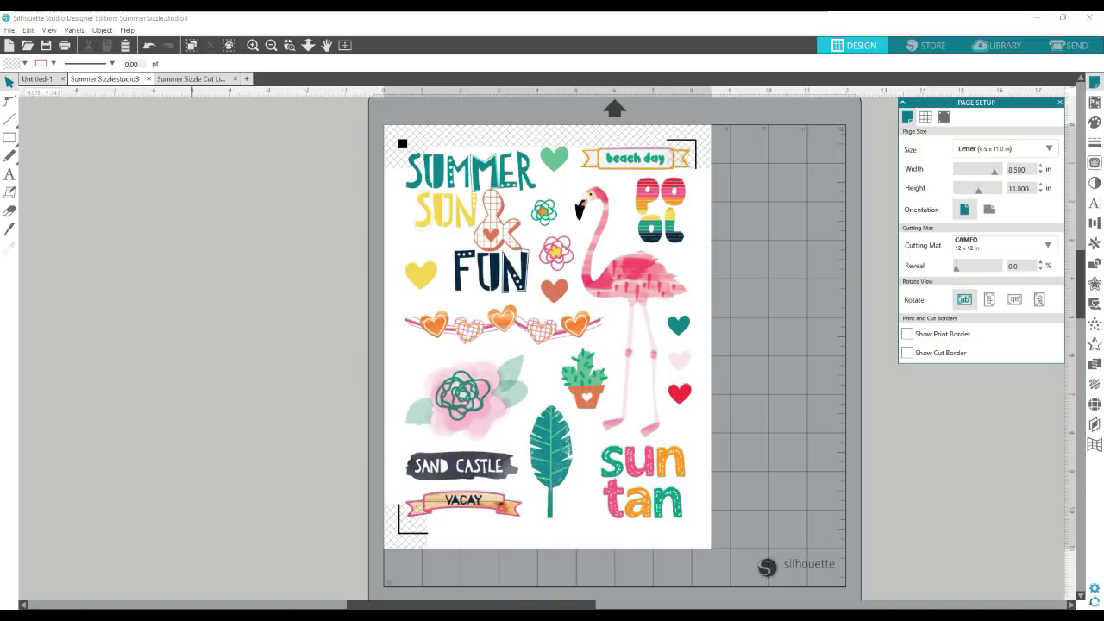
# Step: Trace all the black silhouettes in the Summer Sizzle Cut Lines document
pyautogui.click(187, 80)
pyautogui.hotkey('ctrl', 'a')
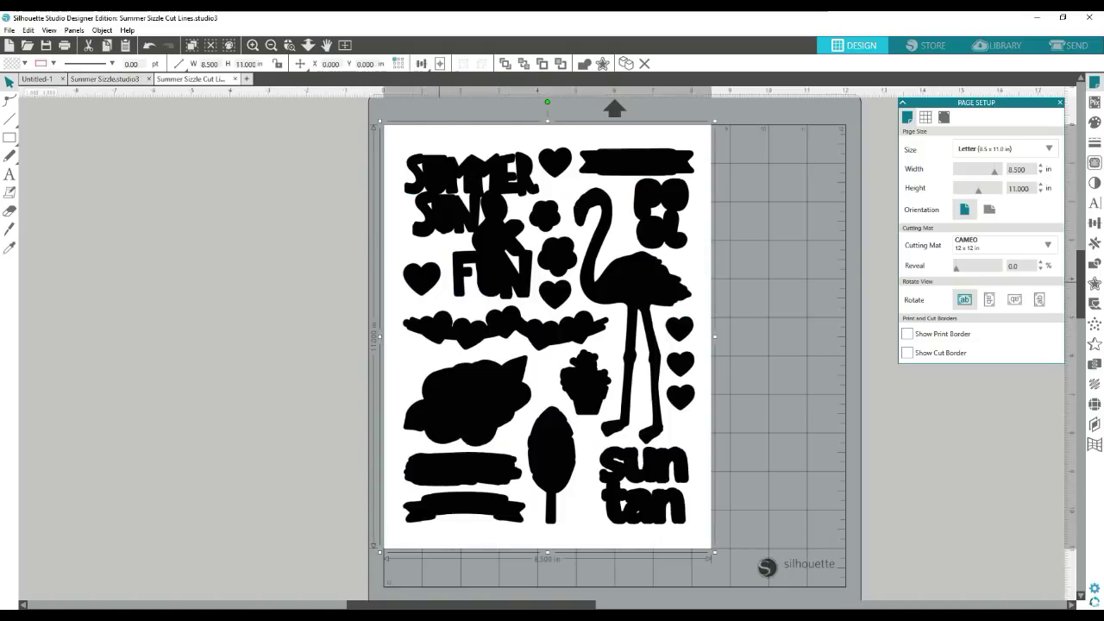
pyautogui.click(74, 30)
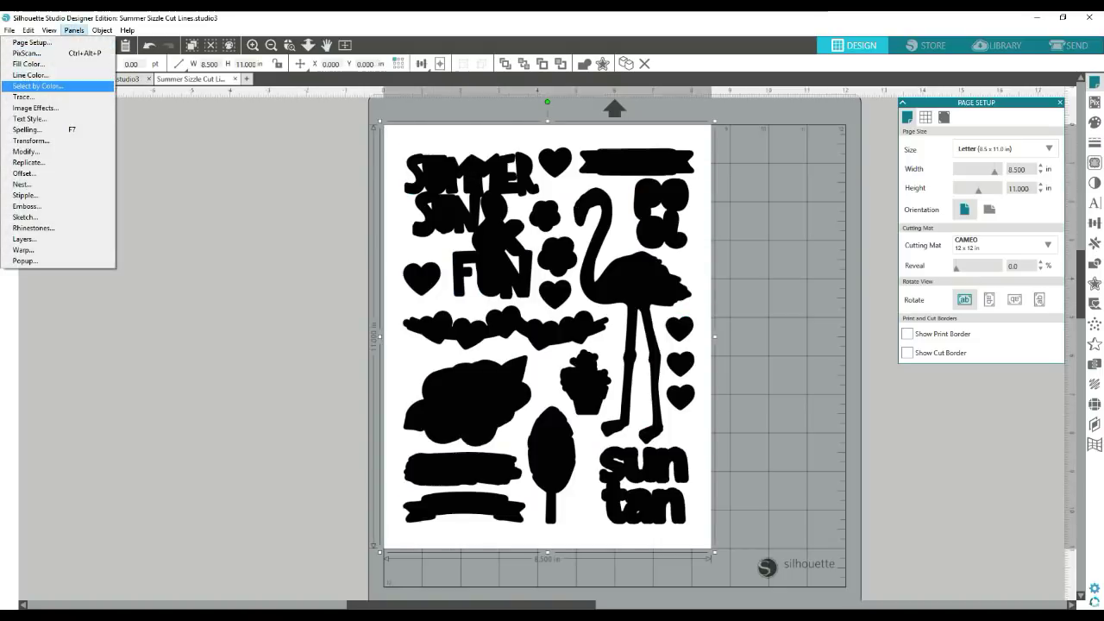
pyautogui.click(69, 97)
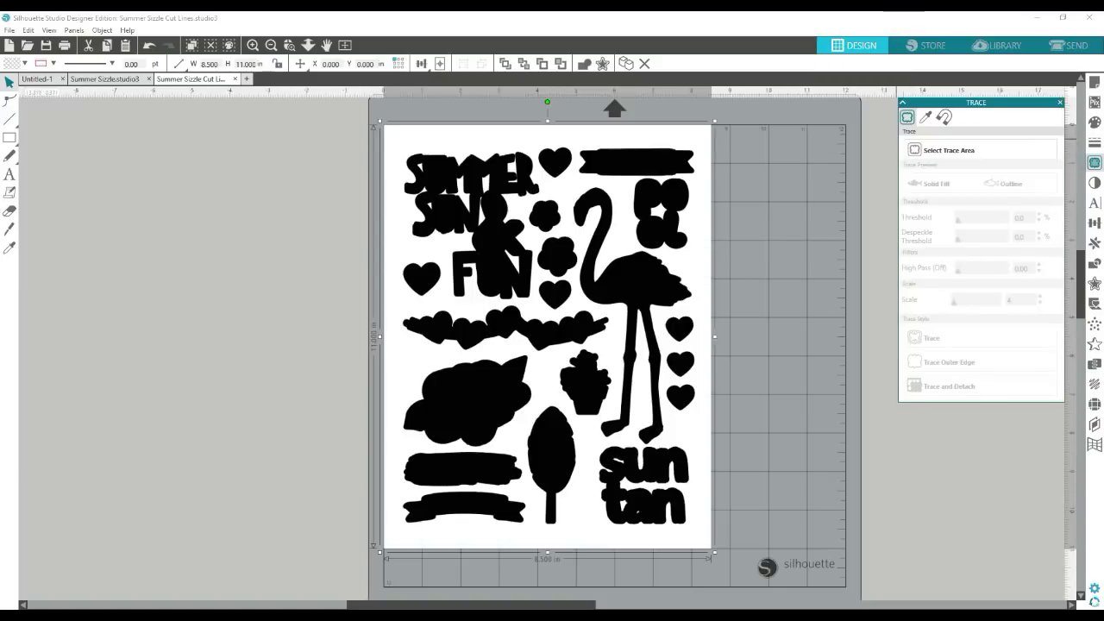
pyautogui.click(948, 151)
pyautogui.moveTo(395, 133)
pyautogui.mouseDown()
pyautogui.moveTo(673, 511)
pyautogui.moveTo(701, 528)
pyautogui.mouseUp()
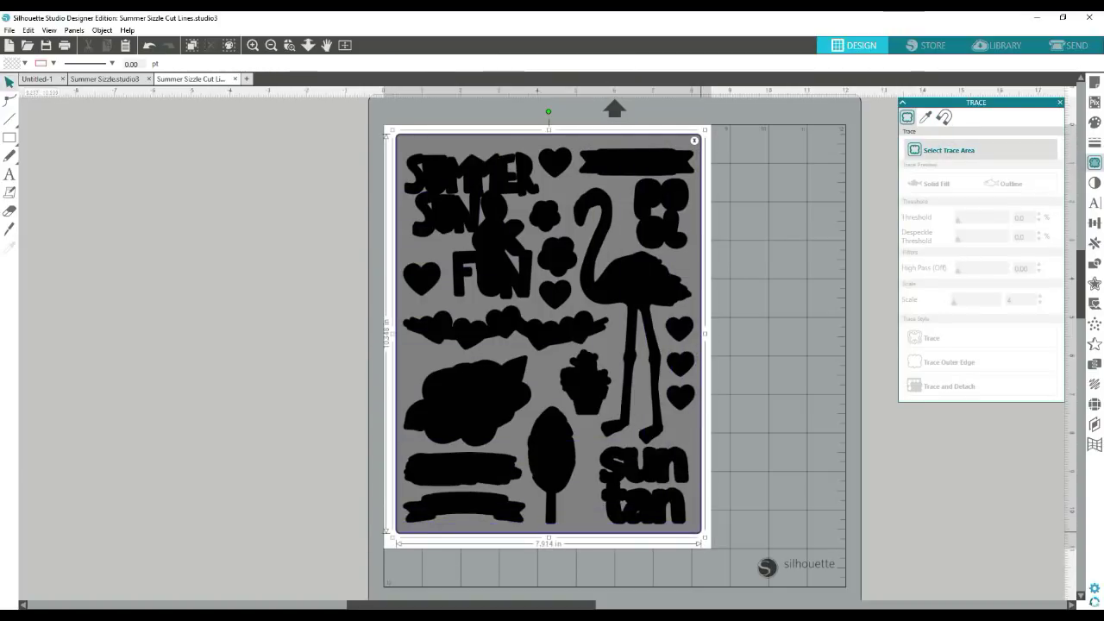
pyautogui.click(931, 337)
# Step: Move the black silhouettes off the page and copy the traced cut outlines
pyautogui.moveTo(641, 282); pyautogui.dragTo(249, 274)
pyautogui.click(451, 256)
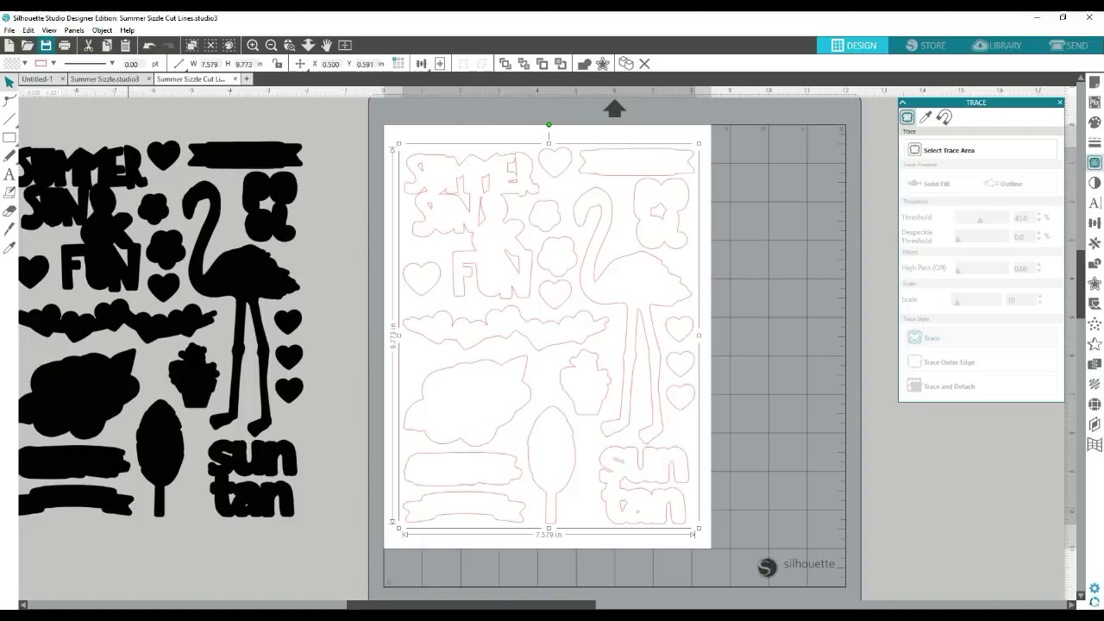
pyautogui.click(28, 30)
pyautogui.click(35, 85)
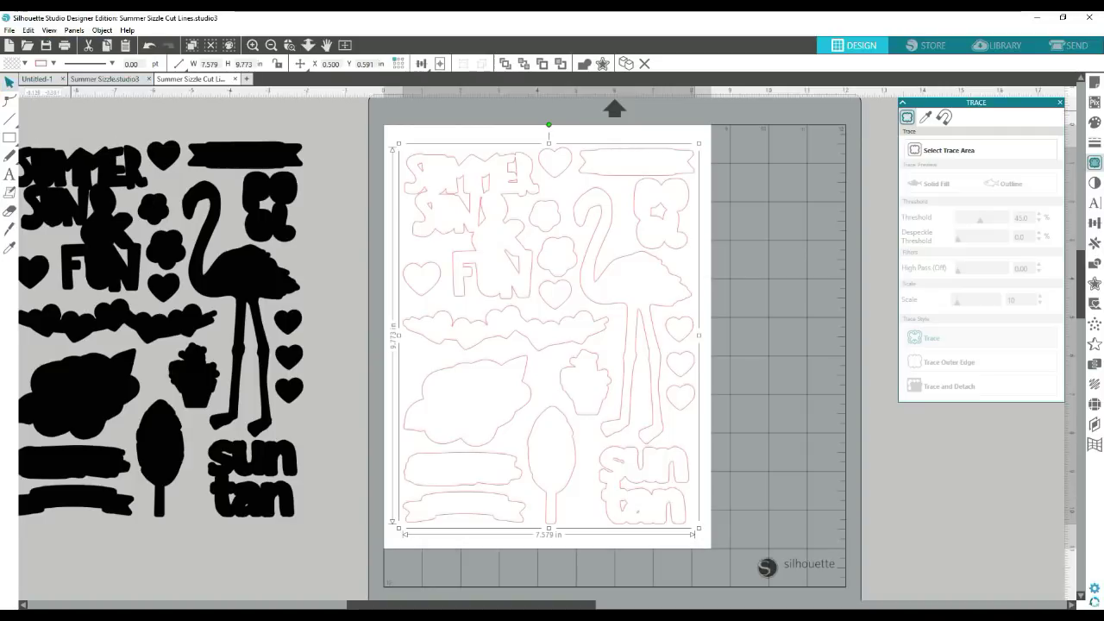
# Step: Paste the copied cut outlines into the Summer Sizzle document and move them off the page beside the artwork
pyautogui.click(104, 78)
pyautogui.click(29, 30)
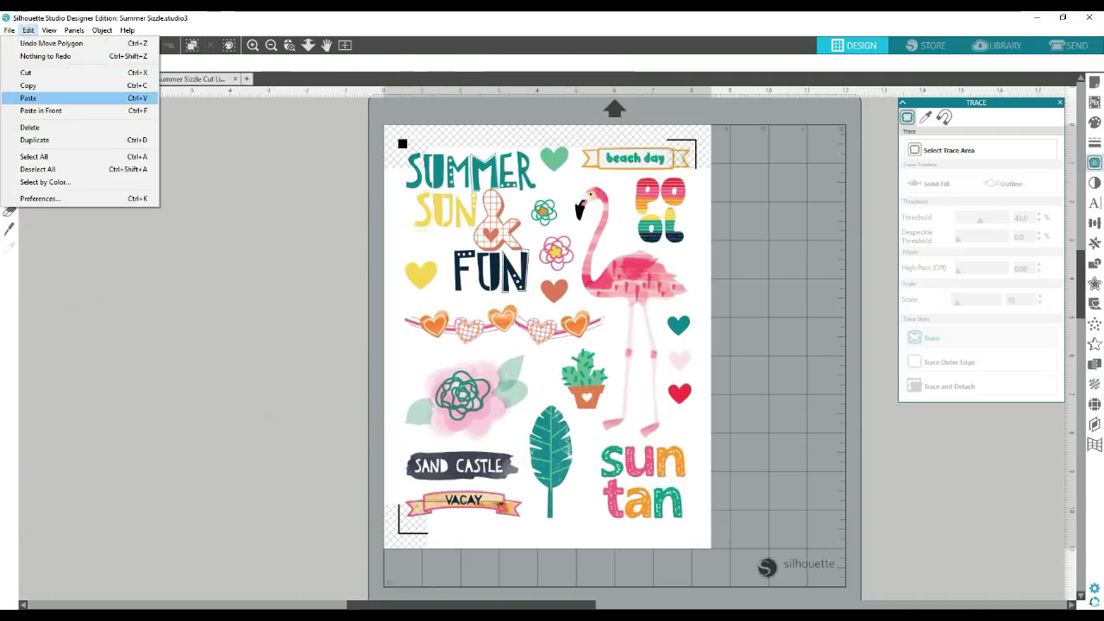
pyautogui.click(28, 98)
pyautogui.click(354, 526)
pyautogui.moveTo(466, 466); pyautogui.dragTo(144, 443)
pyautogui.click(58, 139)
pyautogui.click(27, 31)
pyautogui.click(32, 42)
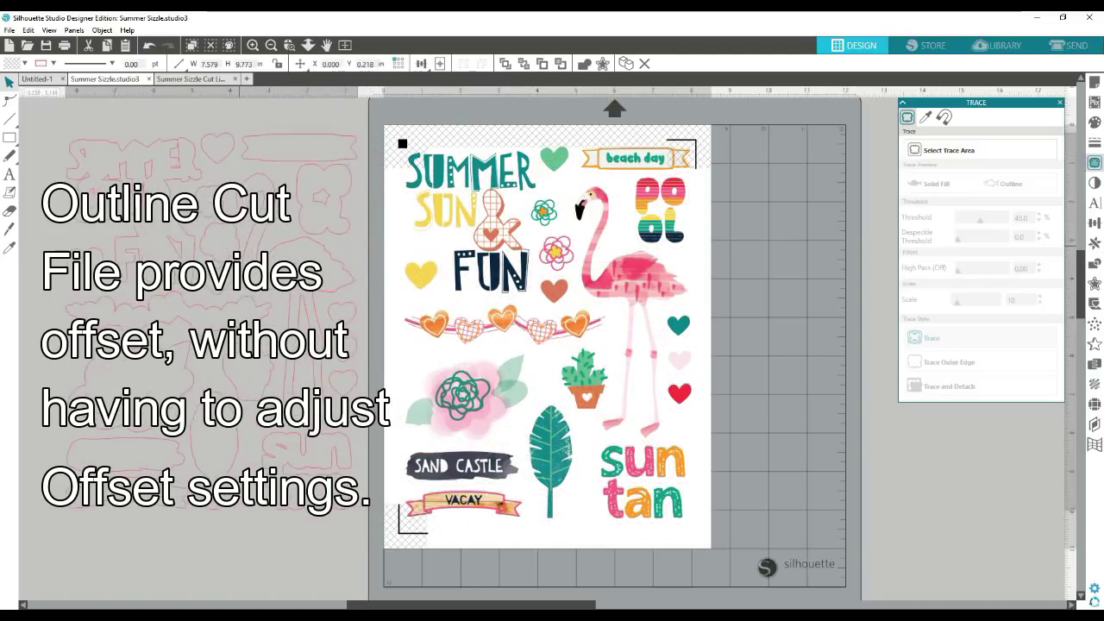
pyautogui.moveTo(245, 245); pyautogui.dragTo(240, 246)
# Step: Offset the pasted cut outlines by 0.050 in and move the original outlines down, clear of the offset copies
pyautogui.click(74, 30)
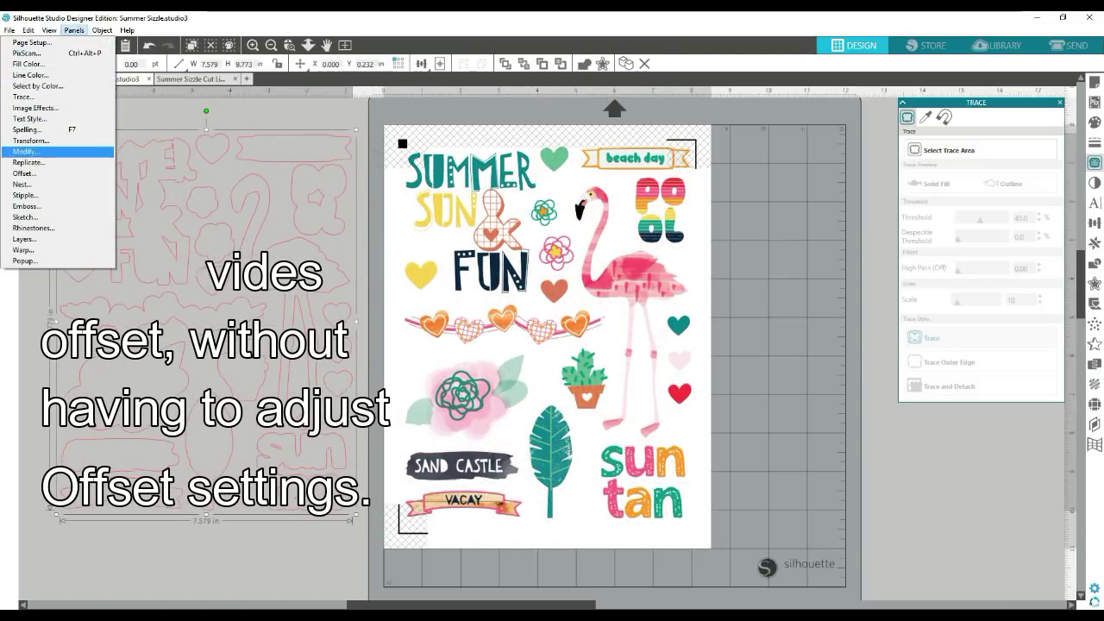
pyautogui.click(35, 168)
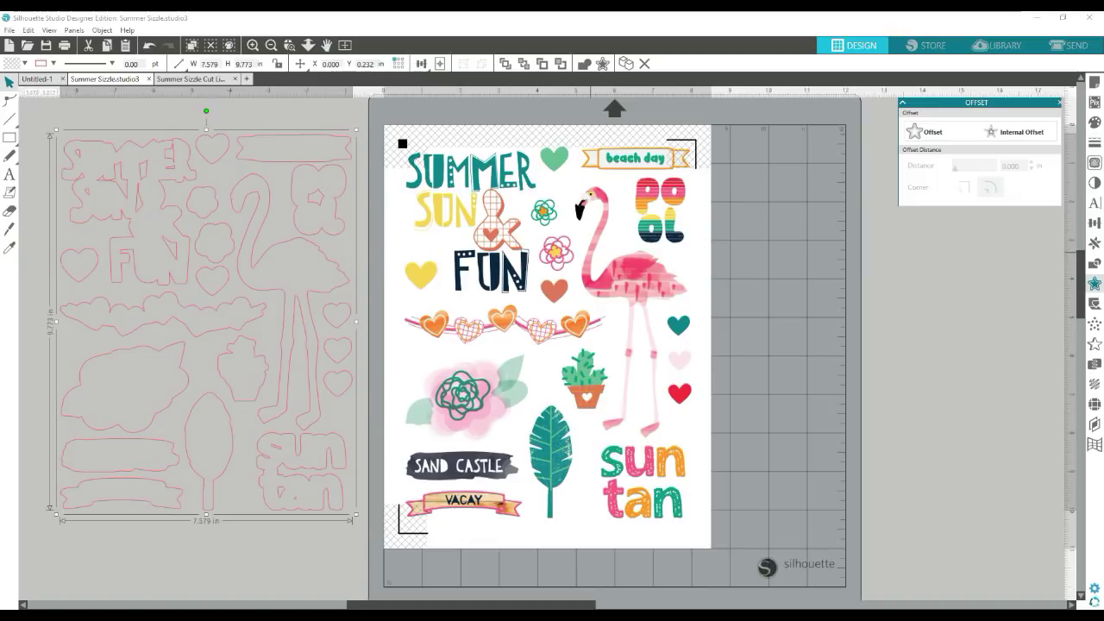
pyautogui.click(923, 130)
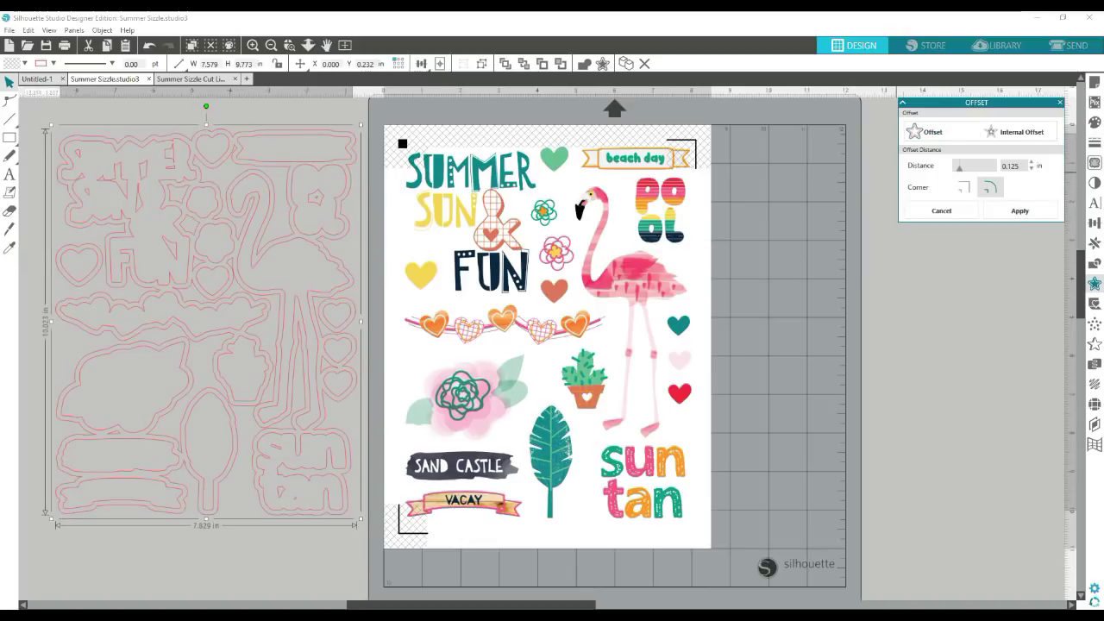
pyautogui.moveTo(1021, 165); pyautogui.dragTo(1007, 166)
pyautogui.write('0.050')
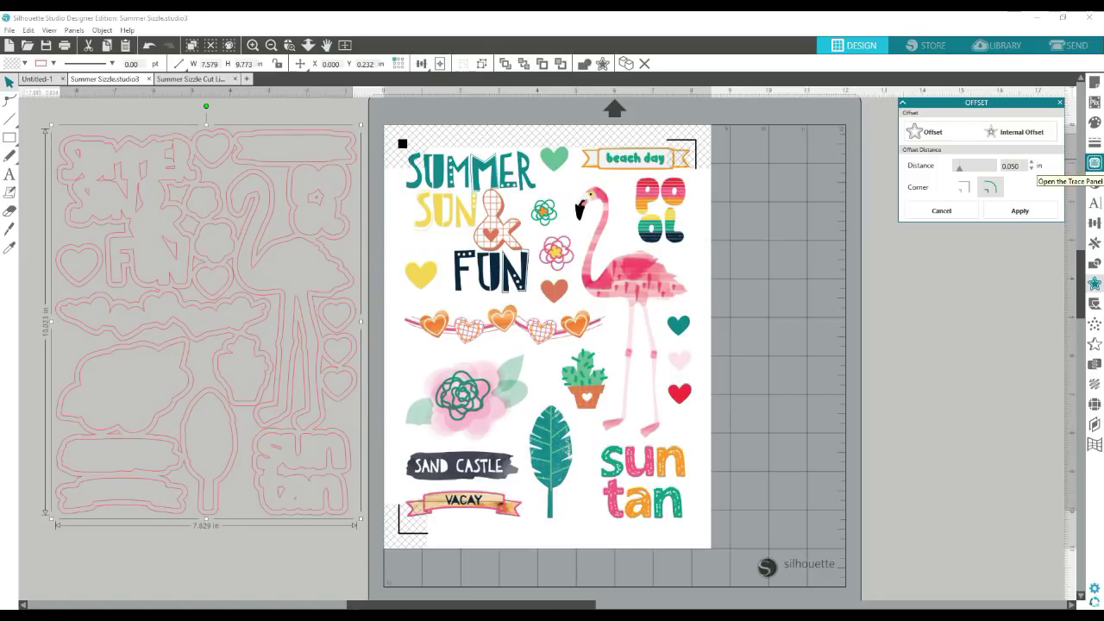
pyautogui.press('Return')
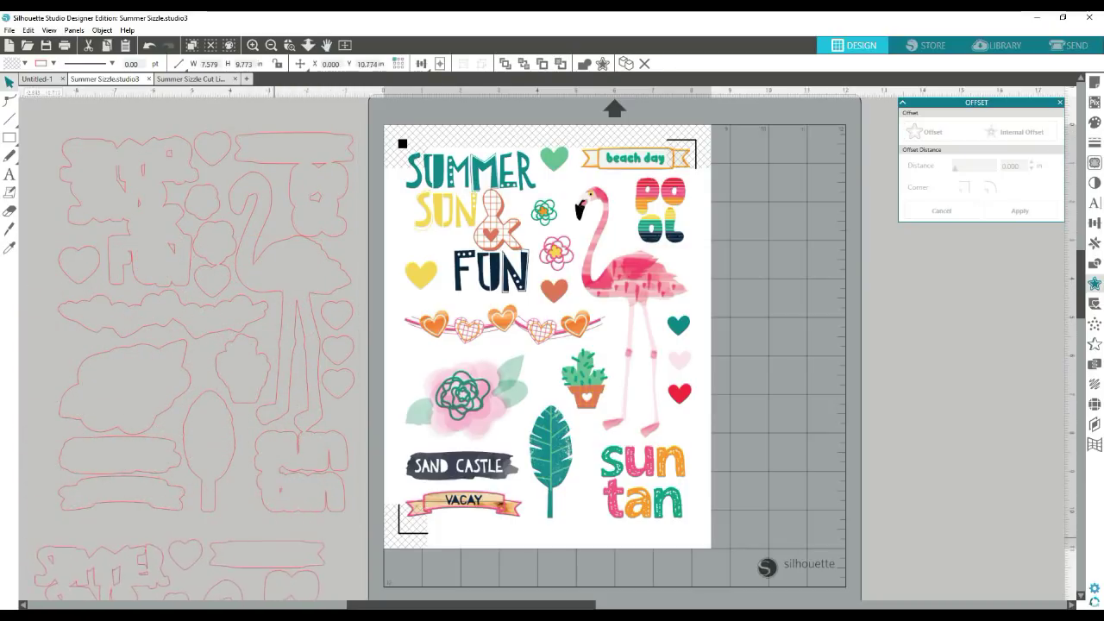
pyautogui.moveTo(257, 442); pyautogui.dragTo(504, 423)
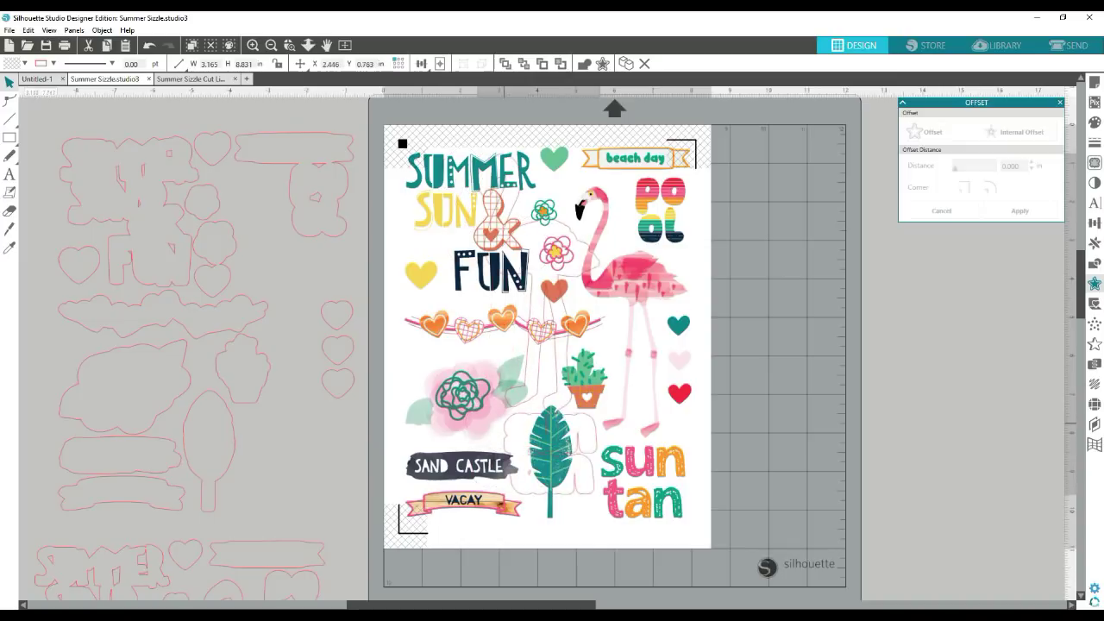
pyautogui.click(504, 423)
pyautogui.click(29, 30)
pyautogui.click(43, 40)
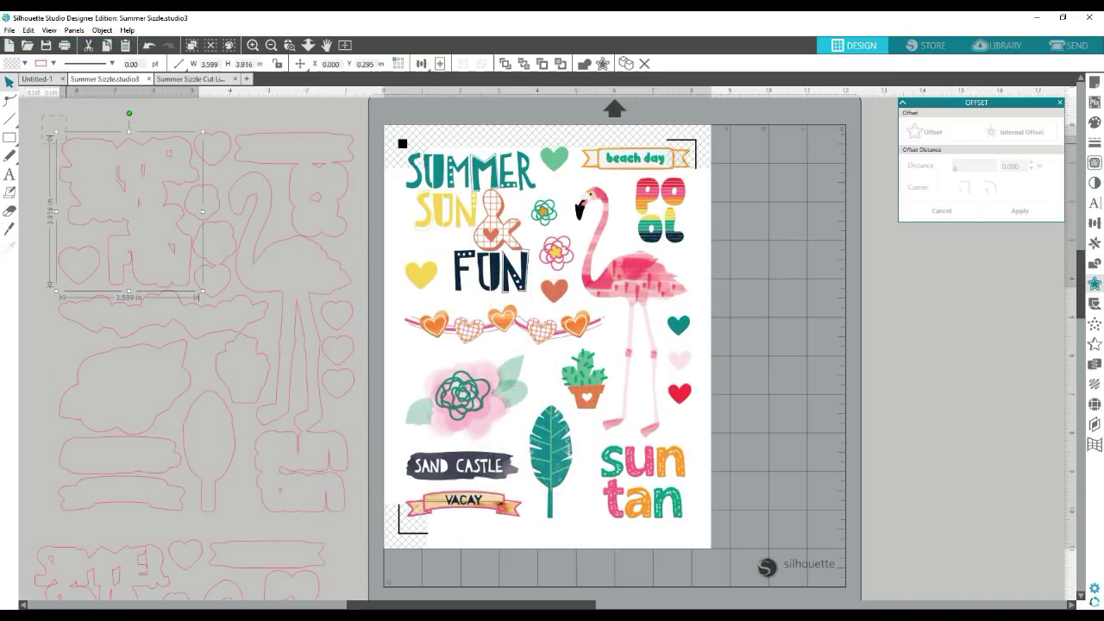
# Step: Delete the original cut outlines lying below the offset outlines
pyautogui.hotkey('ctrl', 'a')
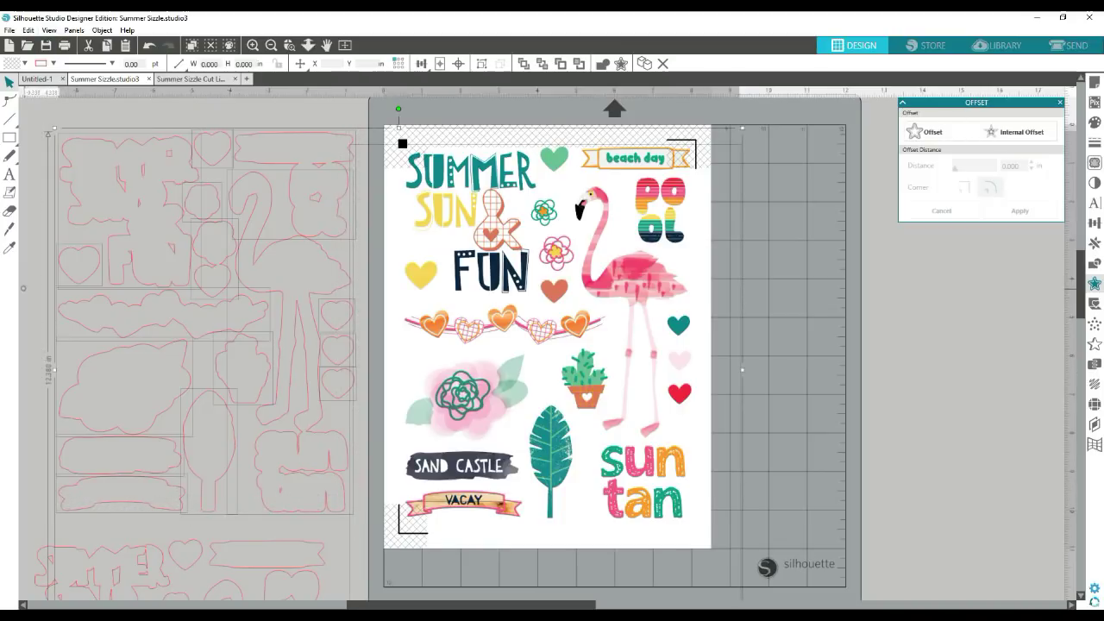
pyautogui.click(23, 288)
pyautogui.click(40, 547)
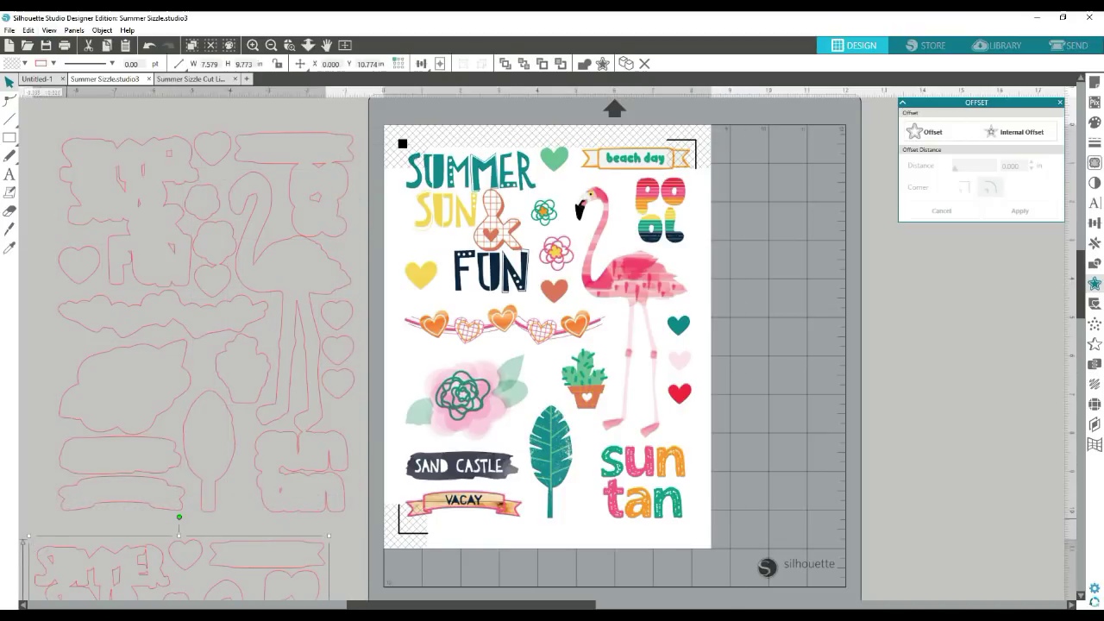
pyautogui.press('Delete')
# Step: Group all the offset cut outlines beside the page, leaving the artwork out of the selection
pyautogui.hotkey('ctrl', 'a')
pyautogui.moveTo(252, 399); pyautogui.dragTo(361, 531)
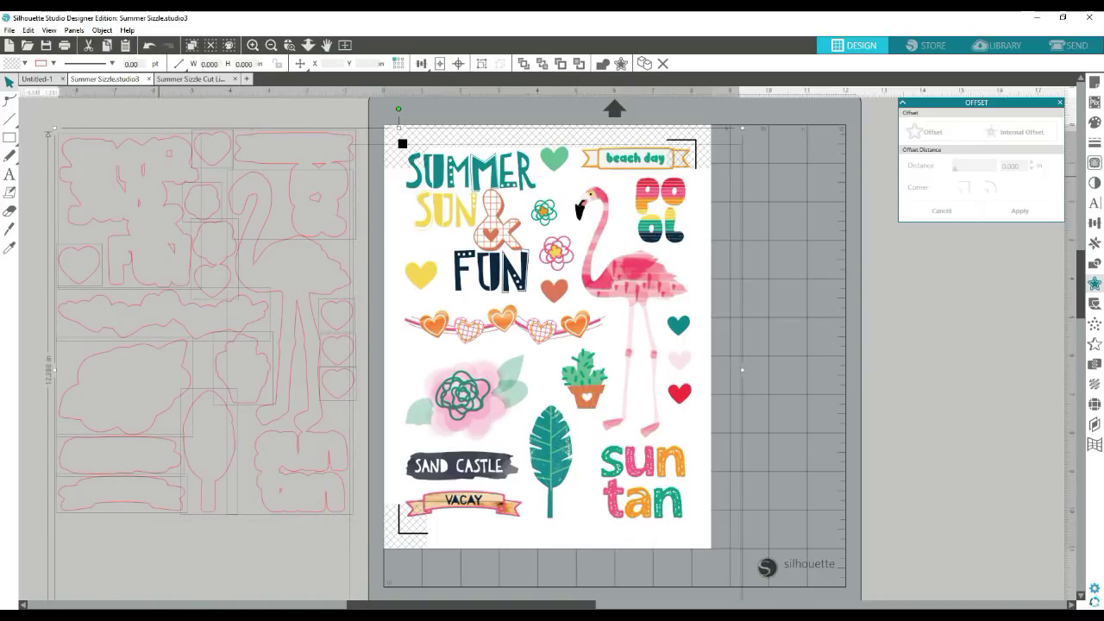
pyautogui.click(167, 108)
pyautogui.moveTo(51, 115); pyautogui.dragTo(328, 529)
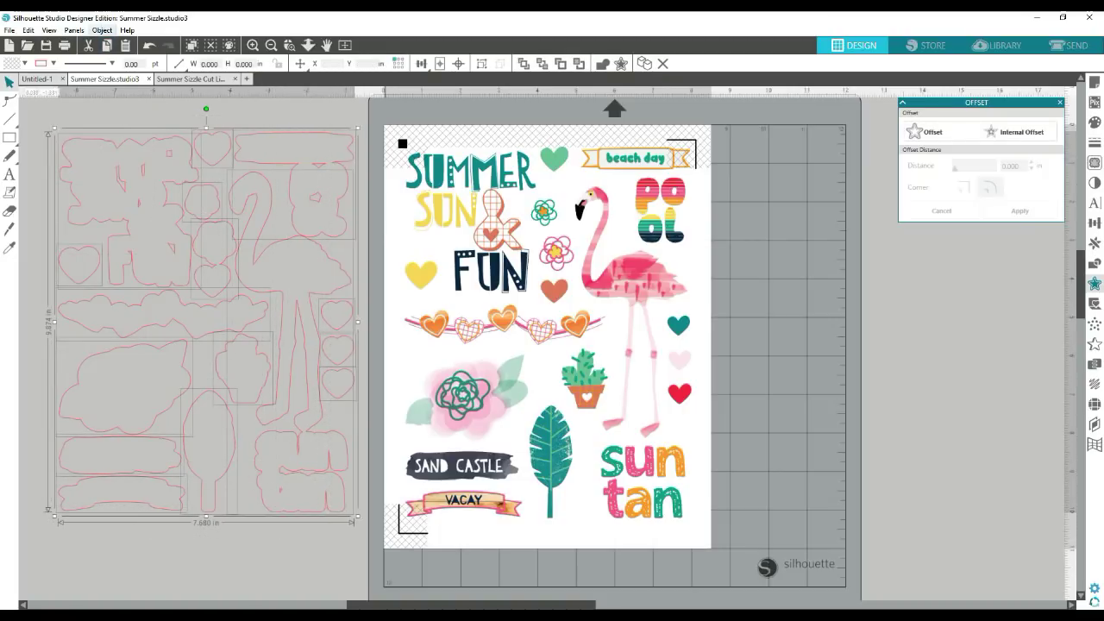
pyautogui.click(102, 31)
pyautogui.click(60, 123)
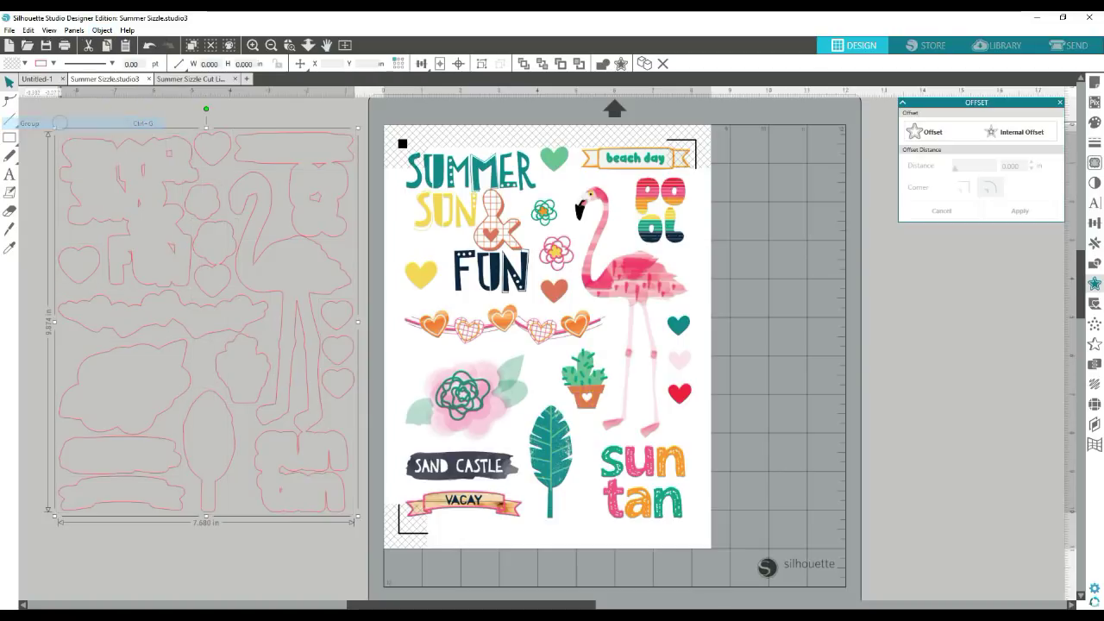
# Step: Move the grouped offset outlines onto the page, align them around the sticker artwork and deselect them
pyautogui.moveTo(177, 182); pyautogui.dragTo(323, 250)
pyautogui.moveTo(352, 388); pyautogui.dragTo(557, 312)
pyautogui.moveTo(520, 194); pyautogui.dragTo(518, 193)
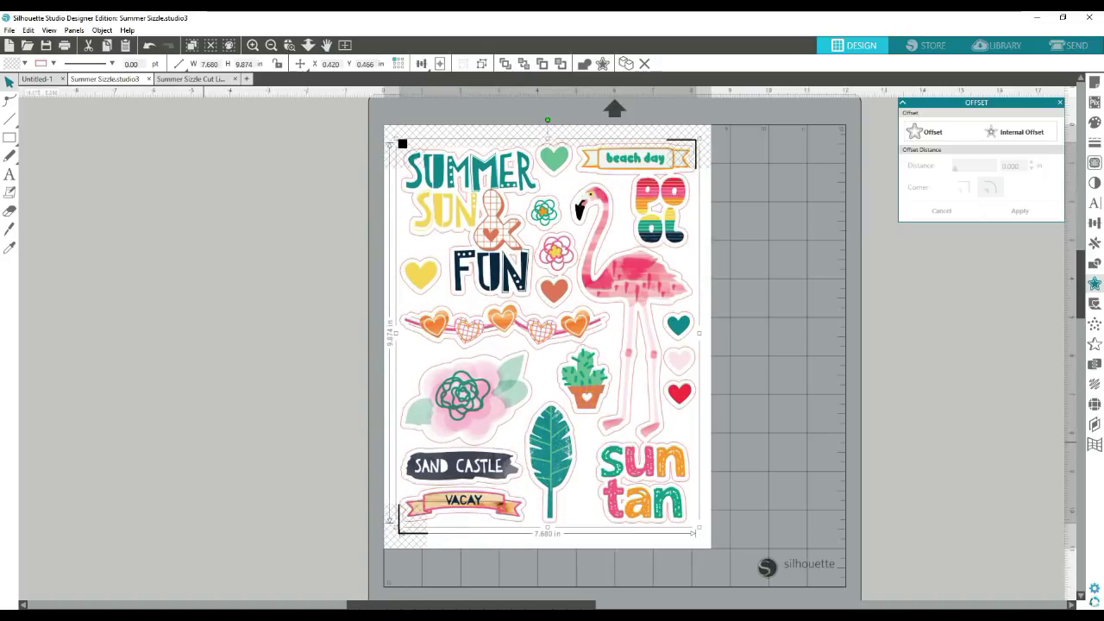
pyautogui.click(189, 404)
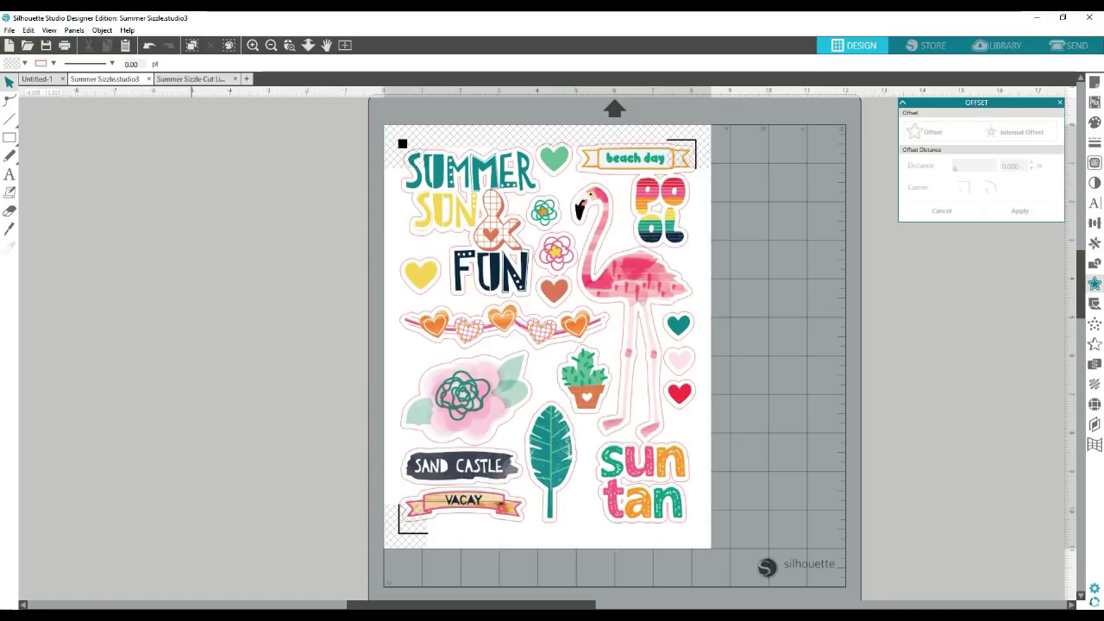